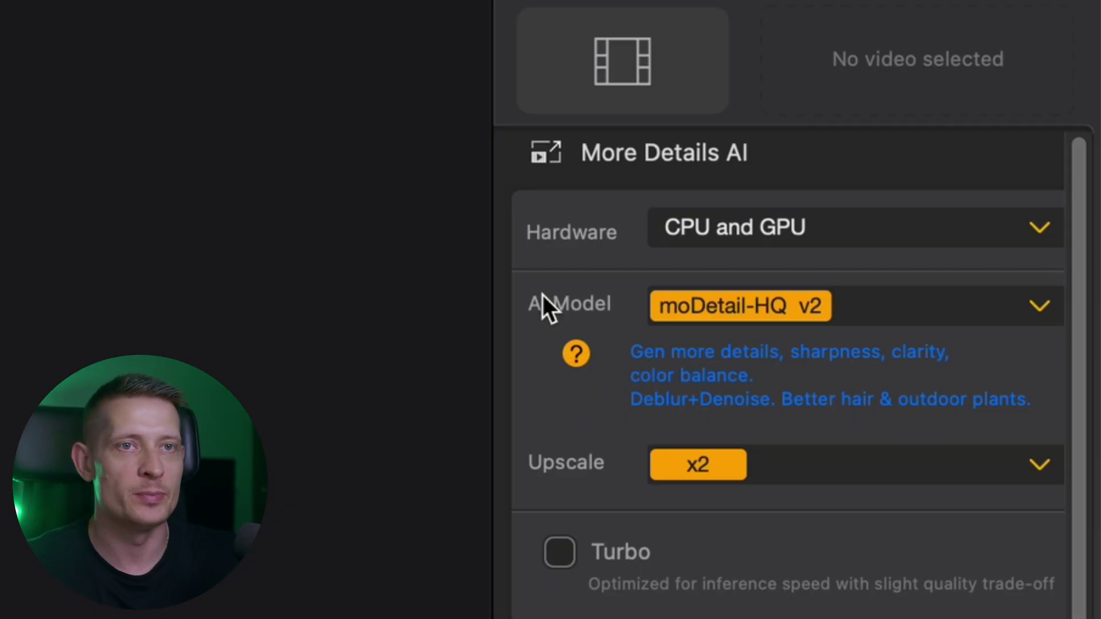
Review the available models in the AI Model dropdown
{"action": "left_click", "coordinate": [834, 306]}
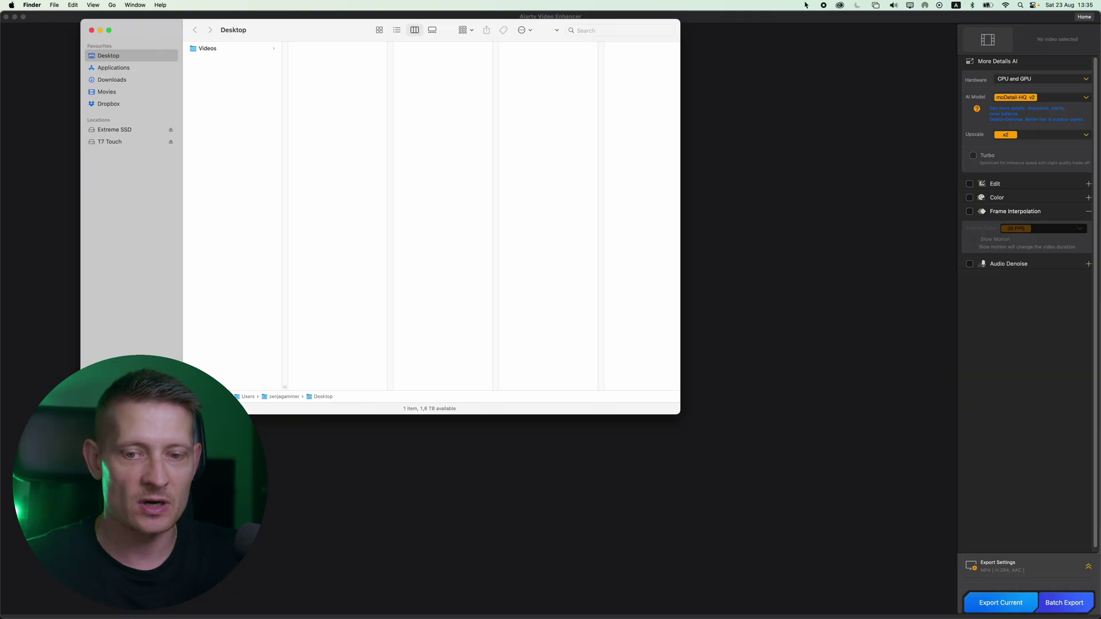
Close the Desktop window and drop the underwater turtle video into the enhancer
{"action": "key", "text": "super+w"}
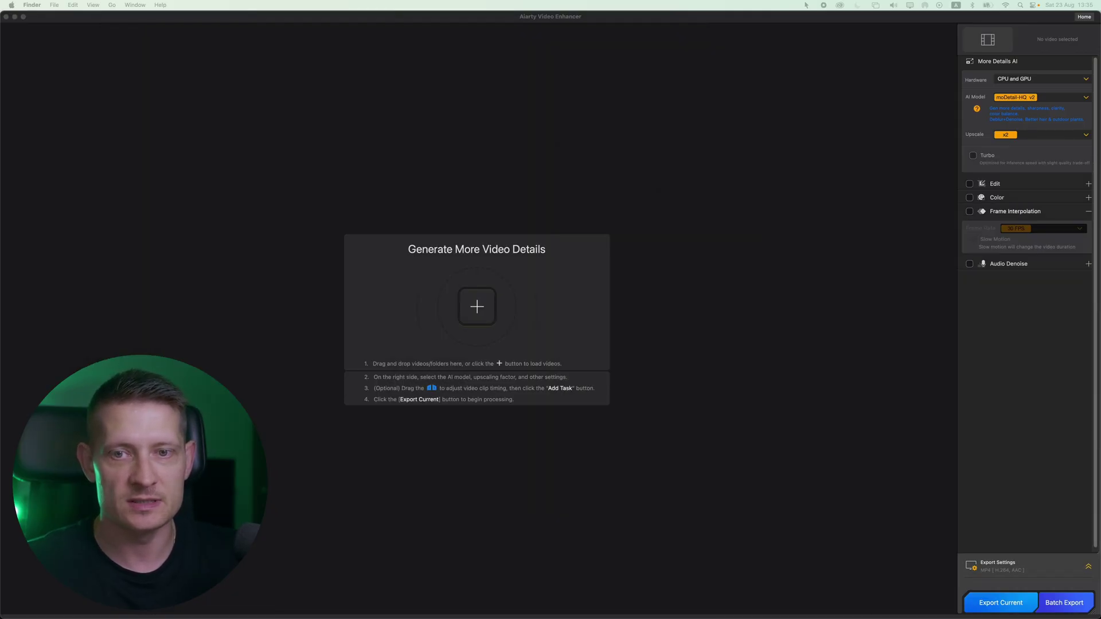
{"action": "left_click_drag", "start_coordinate": [769, 265], "coordinate": [477, 304]}
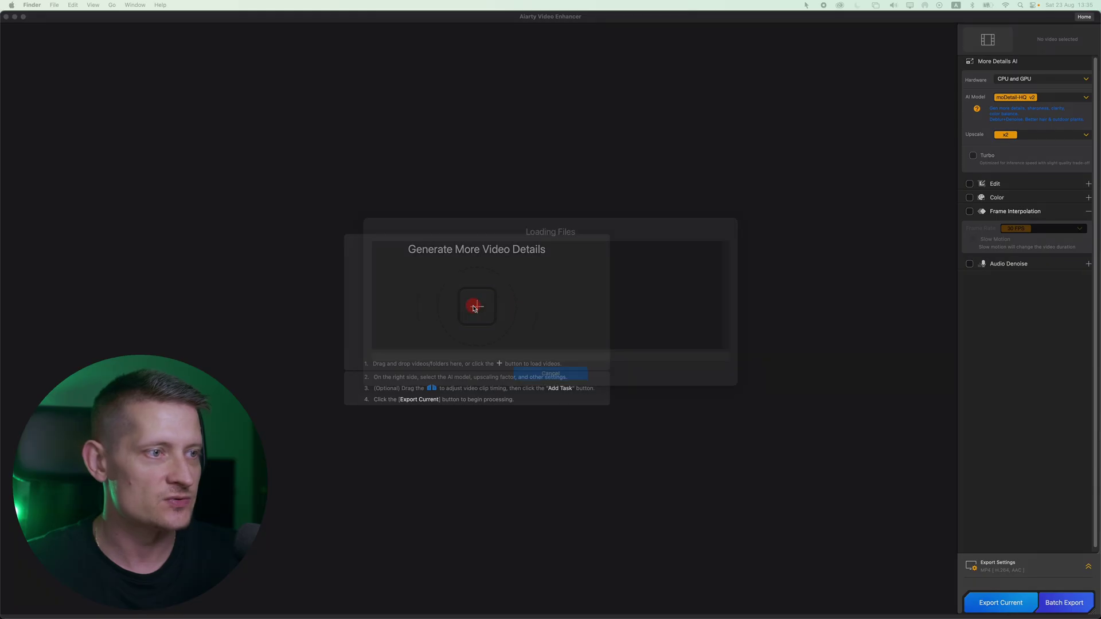
{"action": "scroll", "coordinate": [393, 258], "scroll_direction": "up", "scroll_amount": 3}
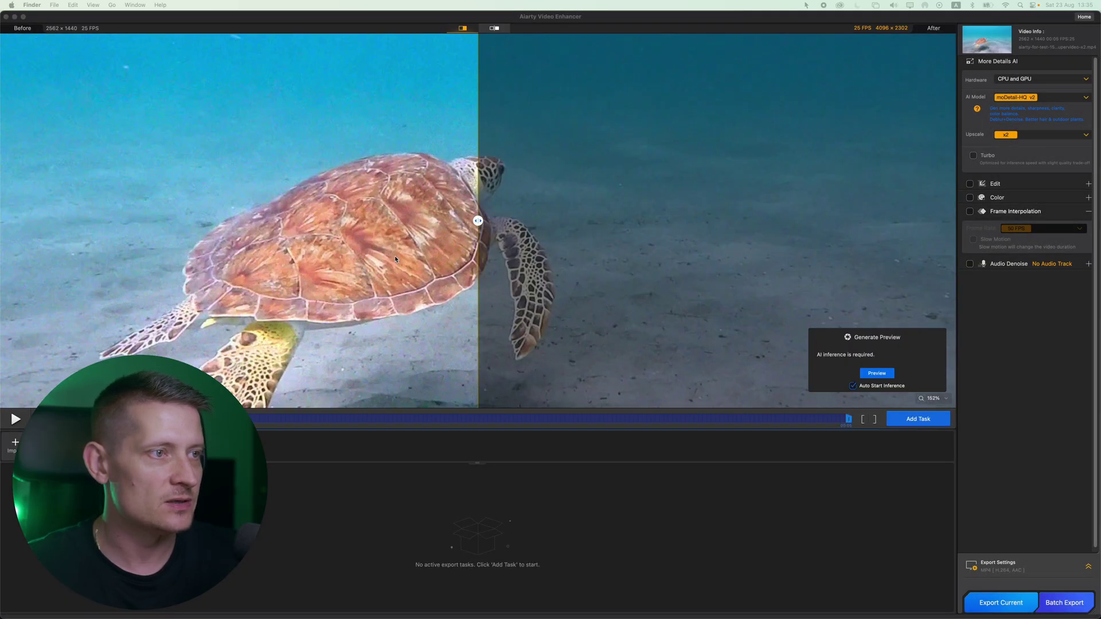
{"action": "left_click", "coordinate": [477, 222]}
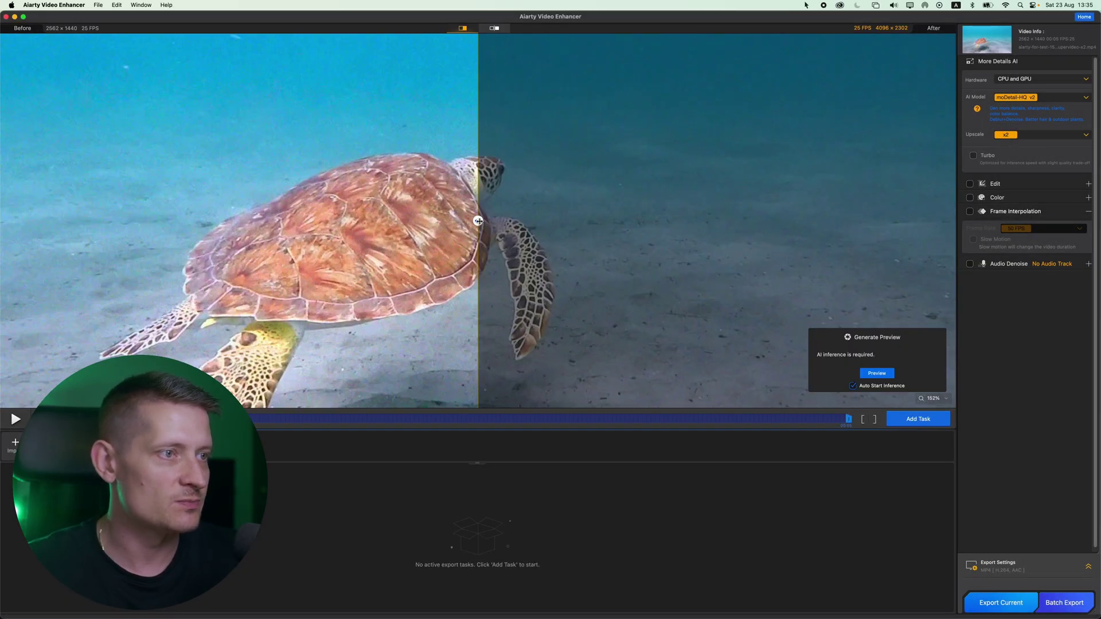
Enlarge the preview and sweep the Before/After split across the turtle
{"action": "mouse_move", "coordinate": [479, 221]}
{"action": "left_mouse_down"}
{"action": "mouse_move", "coordinate": [429, 217]}
{"action": "mouse_move", "coordinate": [469, 220]}
{"action": "left_mouse_up"}
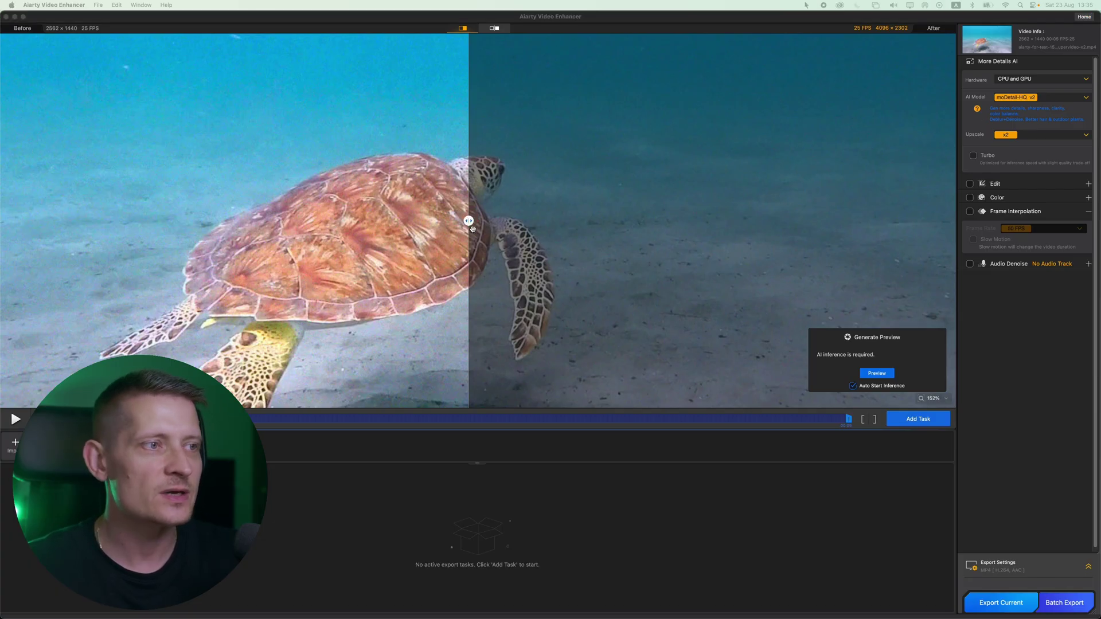
{"action": "scroll", "coordinate": [406, 215], "scroll_direction": "up", "scroll_amount": 3}
{"action": "scroll", "coordinate": [401, 219], "scroll_direction": "up", "scroll_amount": 2}
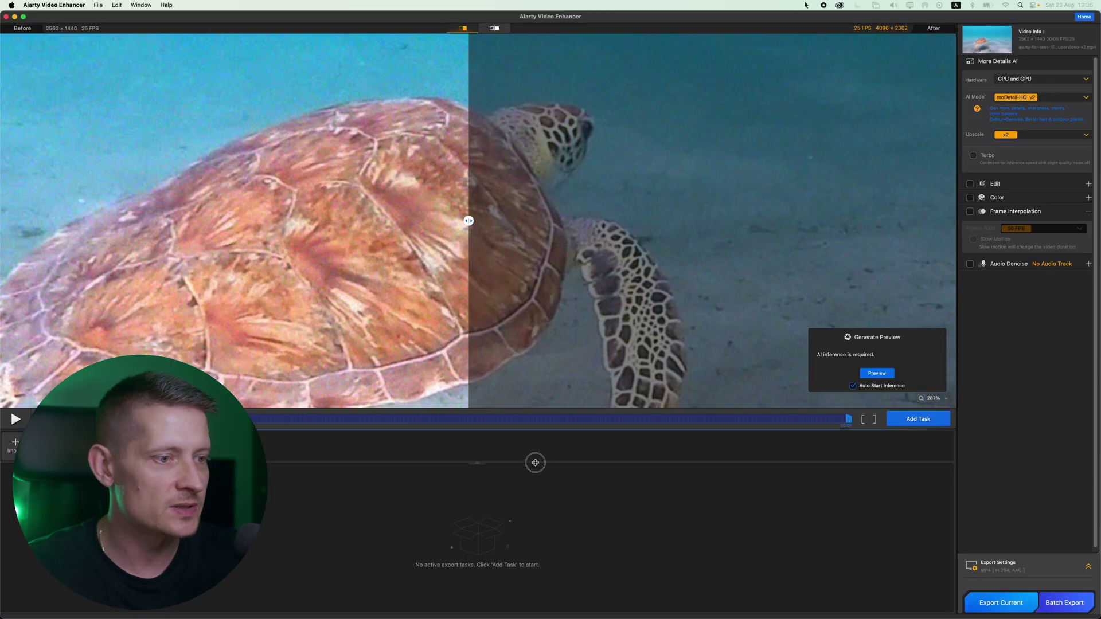
{"action": "left_click_drag", "start_coordinate": [533, 462], "coordinate": [540, 583]}
{"action": "scroll", "coordinate": [456, 248], "scroll_direction": "down", "scroll_amount": 1}
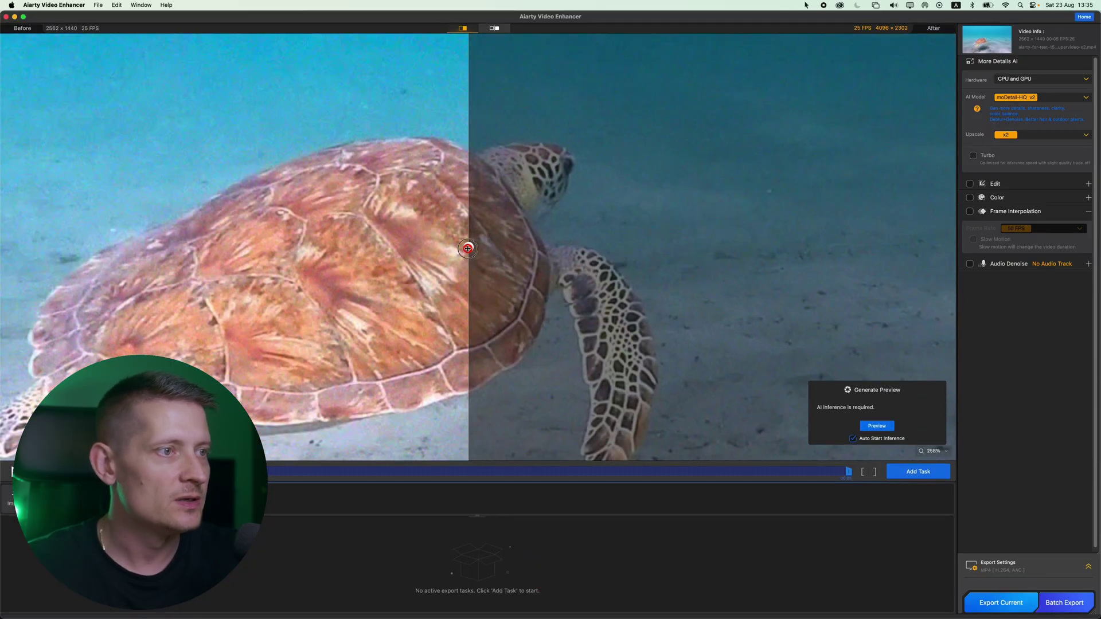
{"action": "left_click_drag", "start_coordinate": [468, 249], "coordinate": [504, 246]}
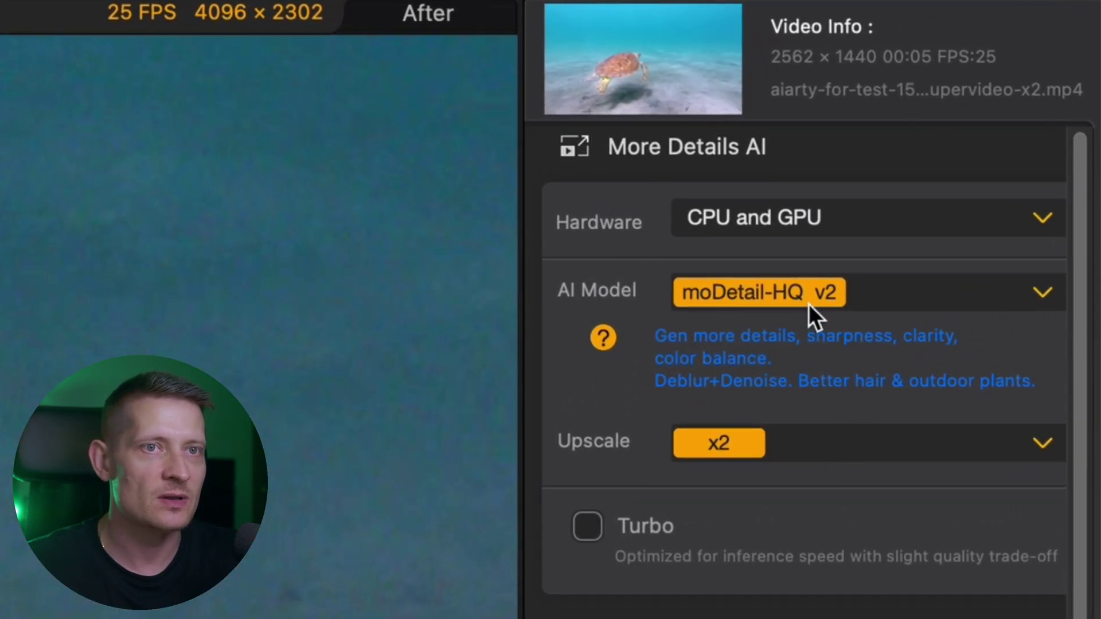
Keep moDetail-HQ v2 and sweep the comparison split across the turtle frame
{"action": "left_click", "coordinate": [1027, 99]}
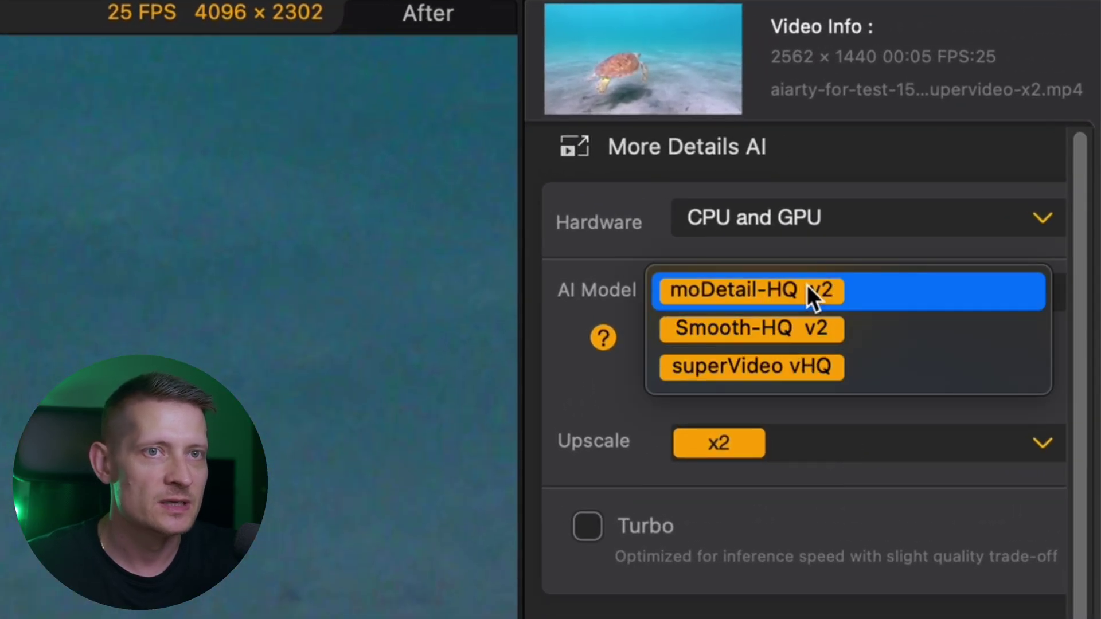
{"action": "left_click", "coordinate": [814, 295]}
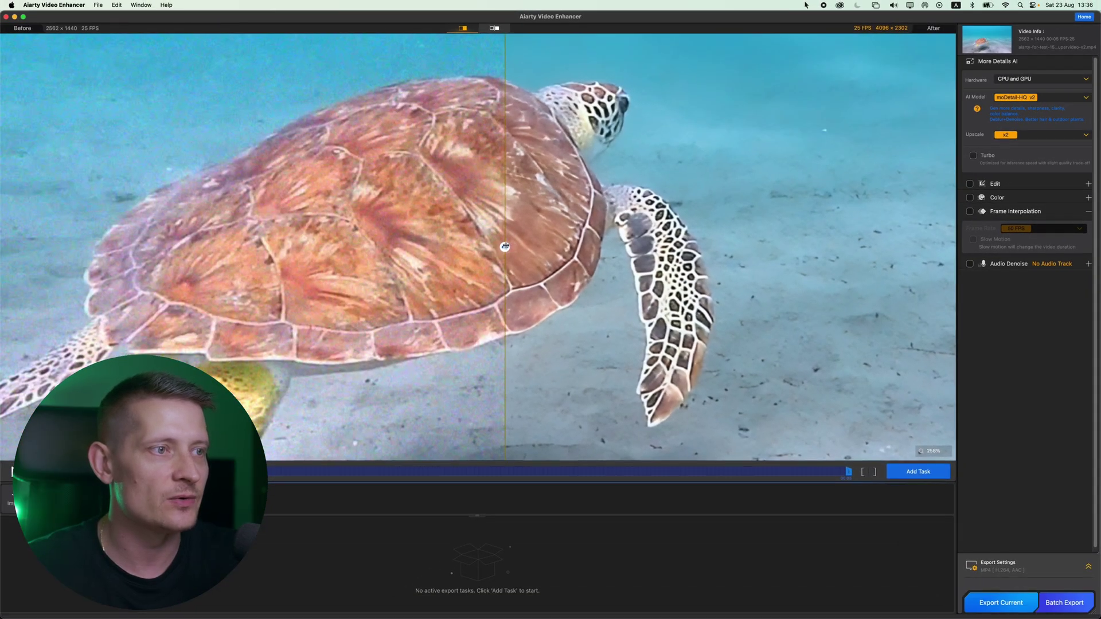
{"action": "left_click_drag", "start_coordinate": [510, 244], "coordinate": [542, 256]}
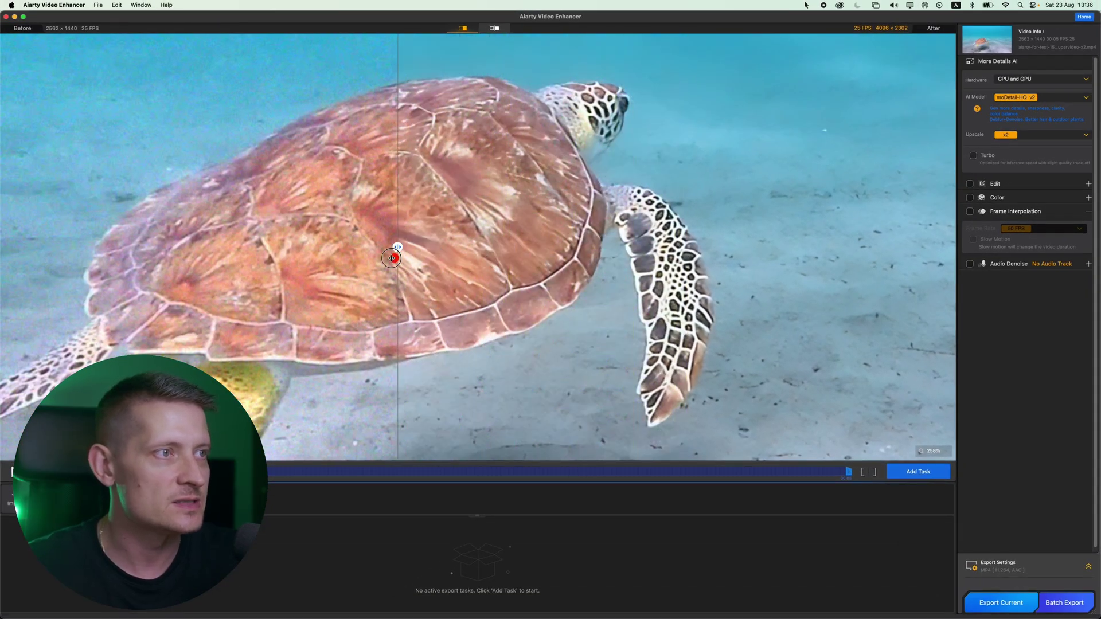
{"action": "left_click_drag", "start_coordinate": [321, 256], "coordinate": [261, 258]}
{"action": "left_click_drag", "start_coordinate": [166, 254], "coordinate": [942, 232]}
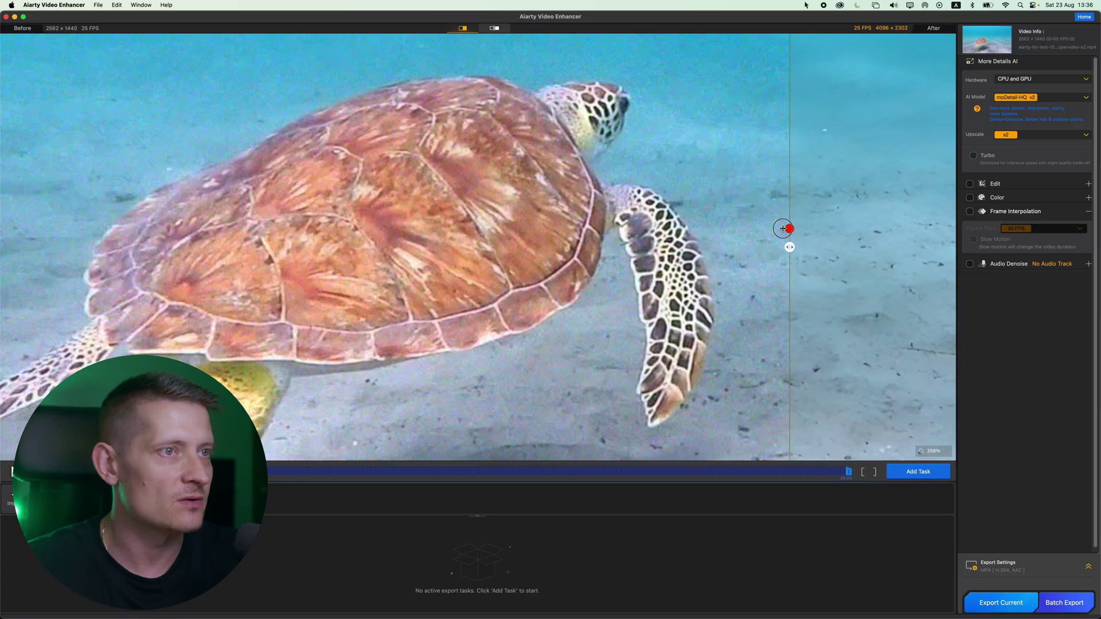
{"action": "left_click_drag", "start_coordinate": [783, 228], "coordinate": [92, 225]}
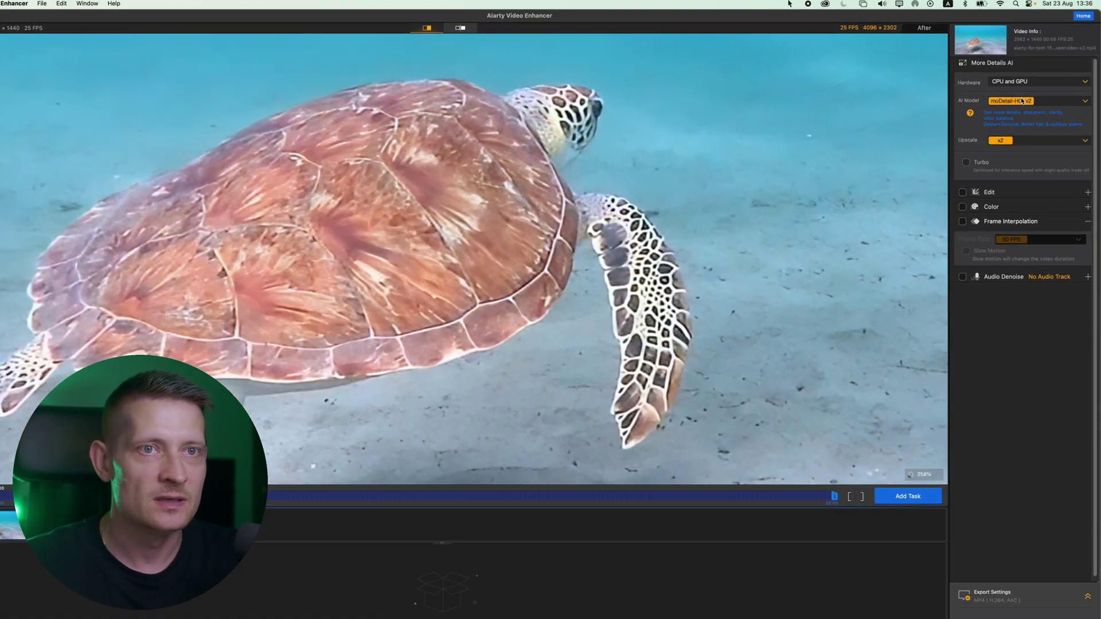
Compare Smooth-HQ v2 and superVideo vHQ results, settling on Smooth-HQ v2
{"action": "left_click", "coordinate": [1033, 96]}
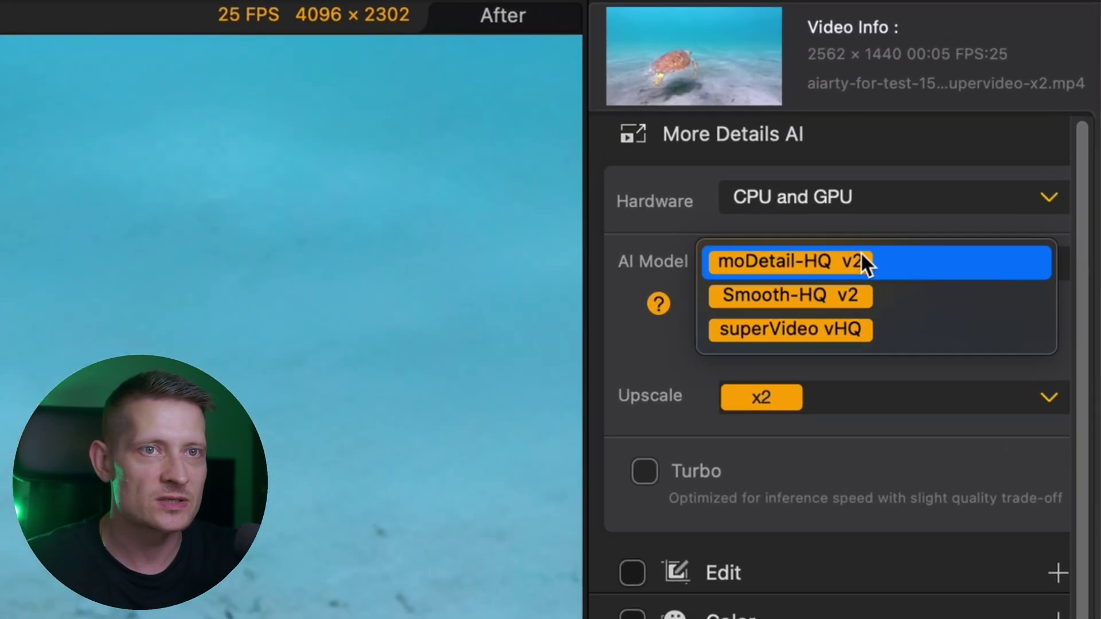
{"action": "left_click", "coordinate": [1032, 105]}
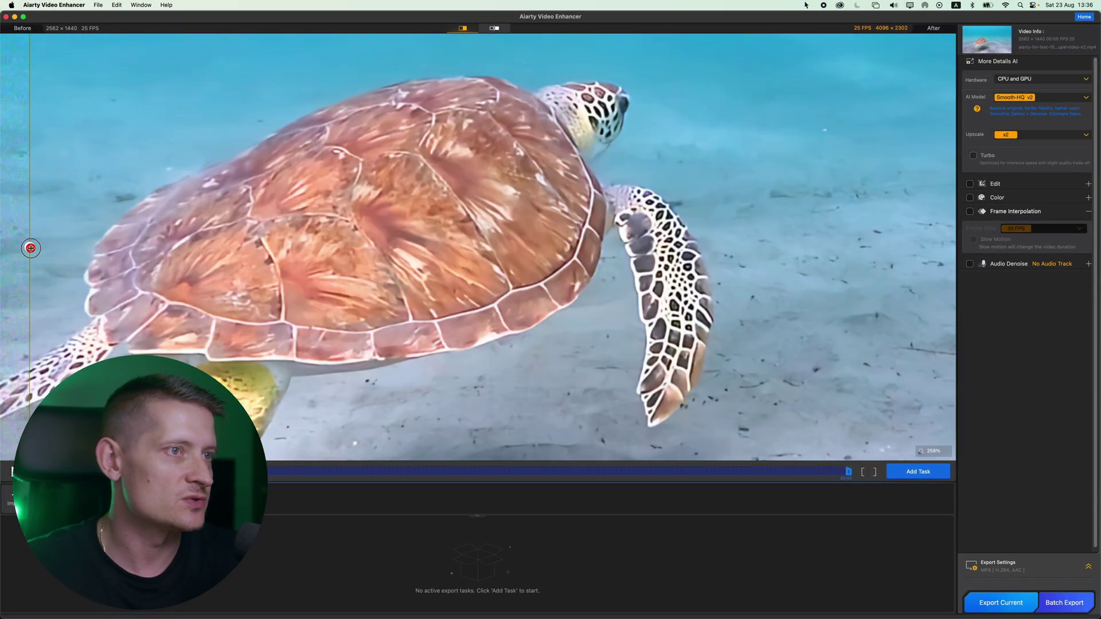
{"action": "mouse_move", "coordinate": [31, 248]}
{"action": "left_mouse_down"}
{"action": "mouse_move", "coordinate": [881, 248]}
{"action": "mouse_move", "coordinate": [12, 238]}
{"action": "left_mouse_up"}
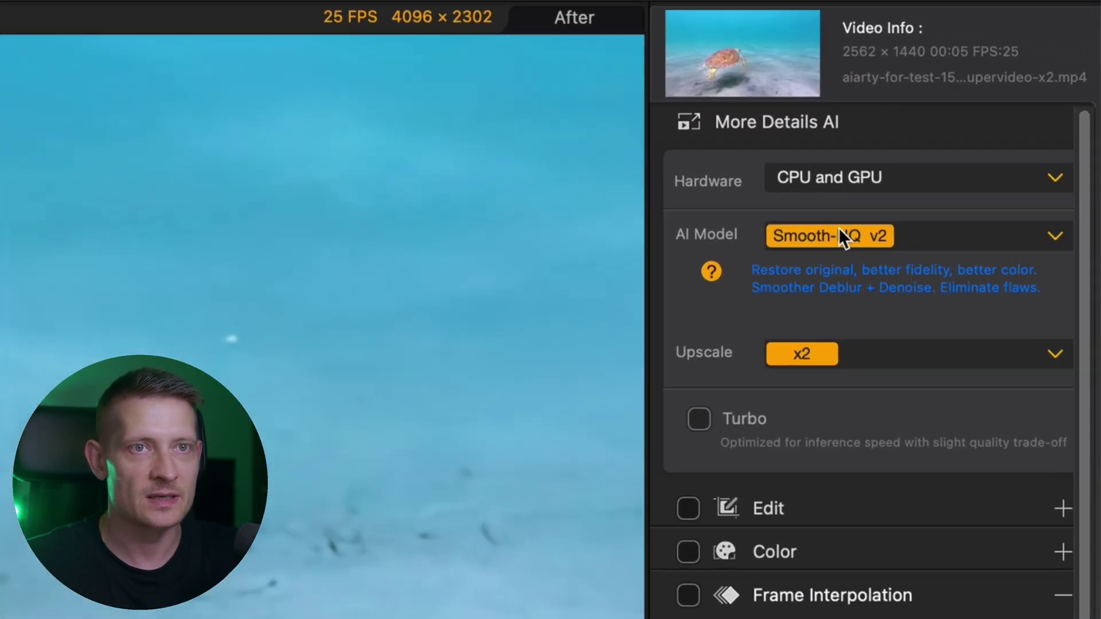
{"action": "left_click", "coordinate": [1019, 98]}
{"action": "left_click", "coordinate": [792, 325]}
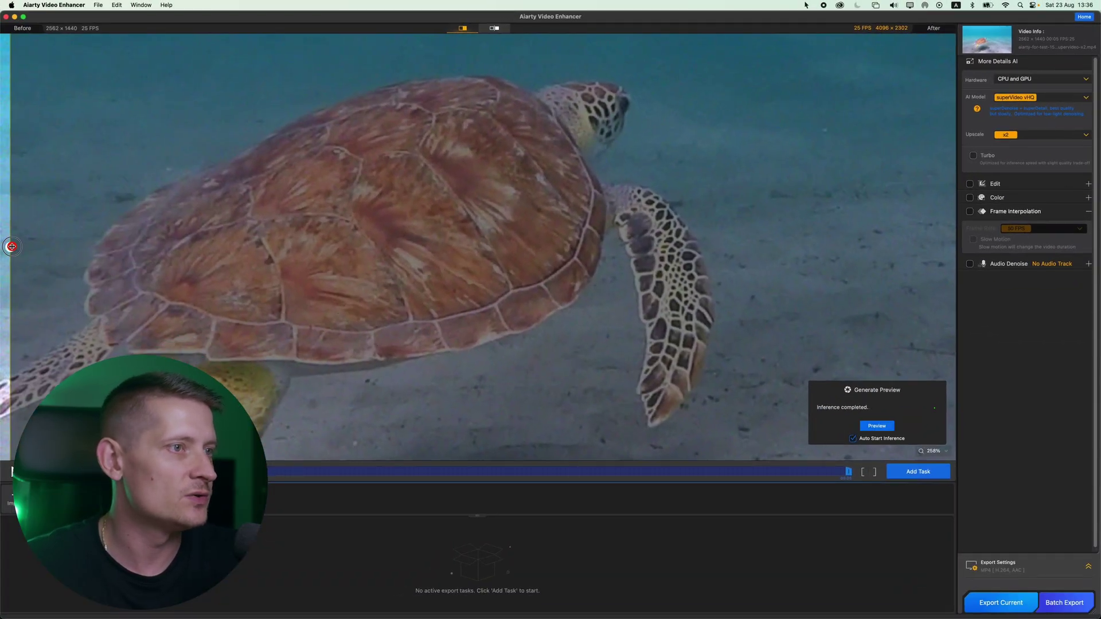
{"action": "left_click_drag", "start_coordinate": [11, 246], "coordinate": [258, 251]}
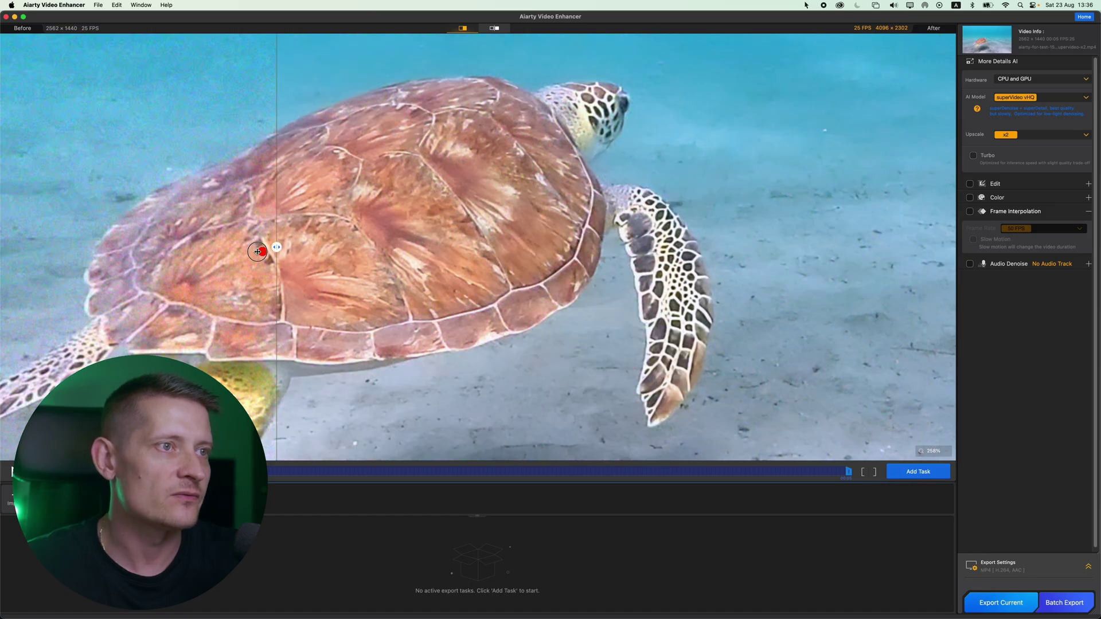
{"action": "left_click", "coordinate": [1058, 102]}
{"action": "left_click", "coordinate": [1044, 89]}
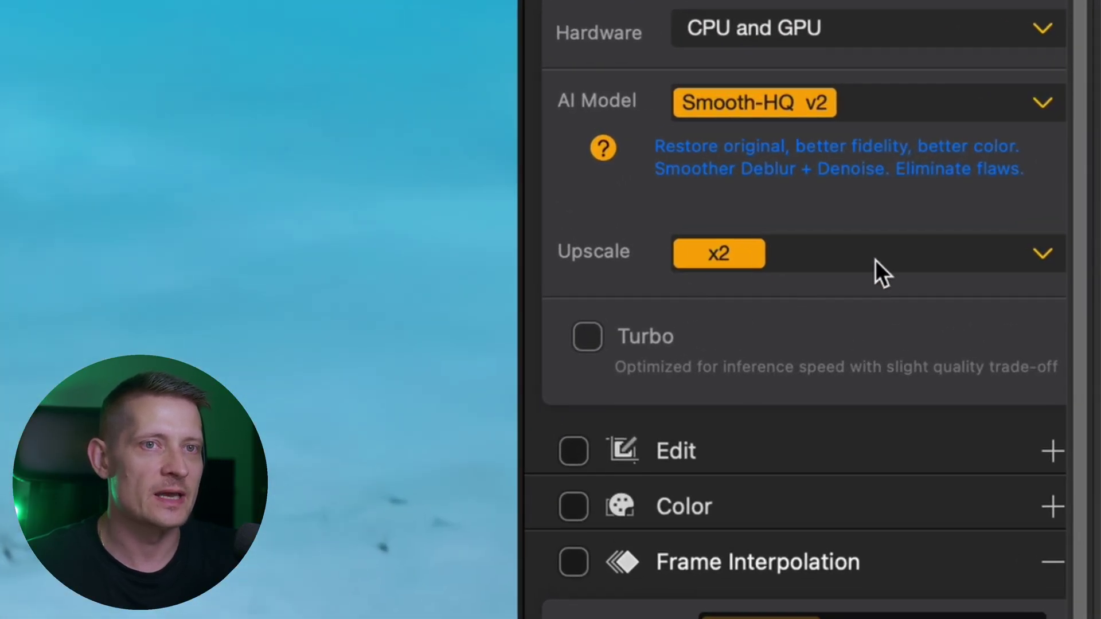
Choose 4K (UHD) 3840×2158 as the upscale target and compare before/after on the turtle
{"action": "left_click", "coordinate": [875, 259]}
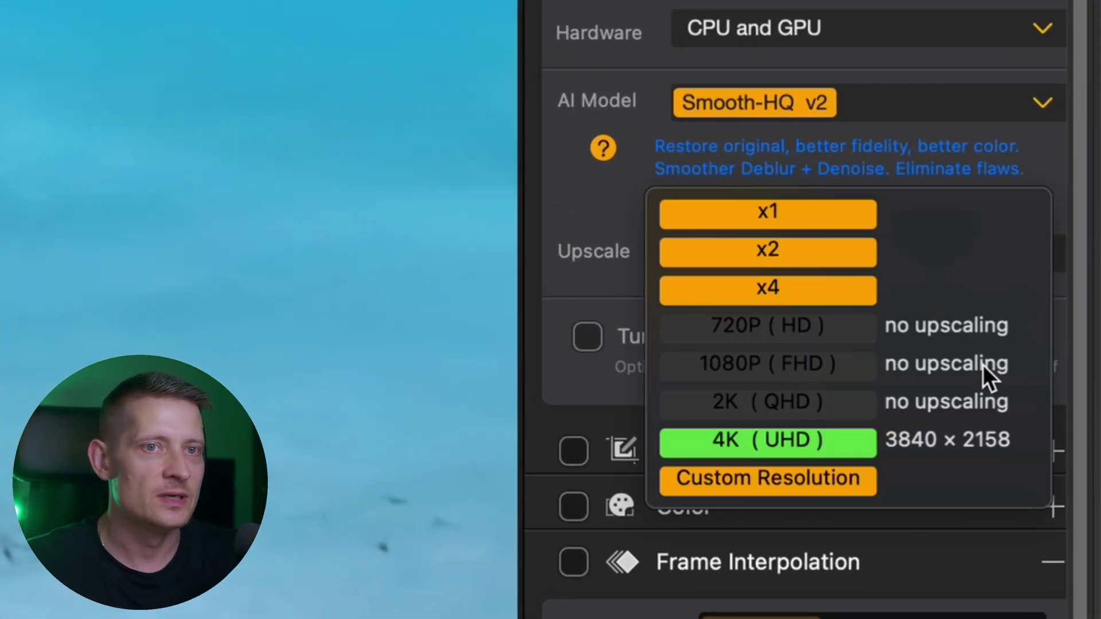
{"action": "left_click", "coordinate": [898, 445]}
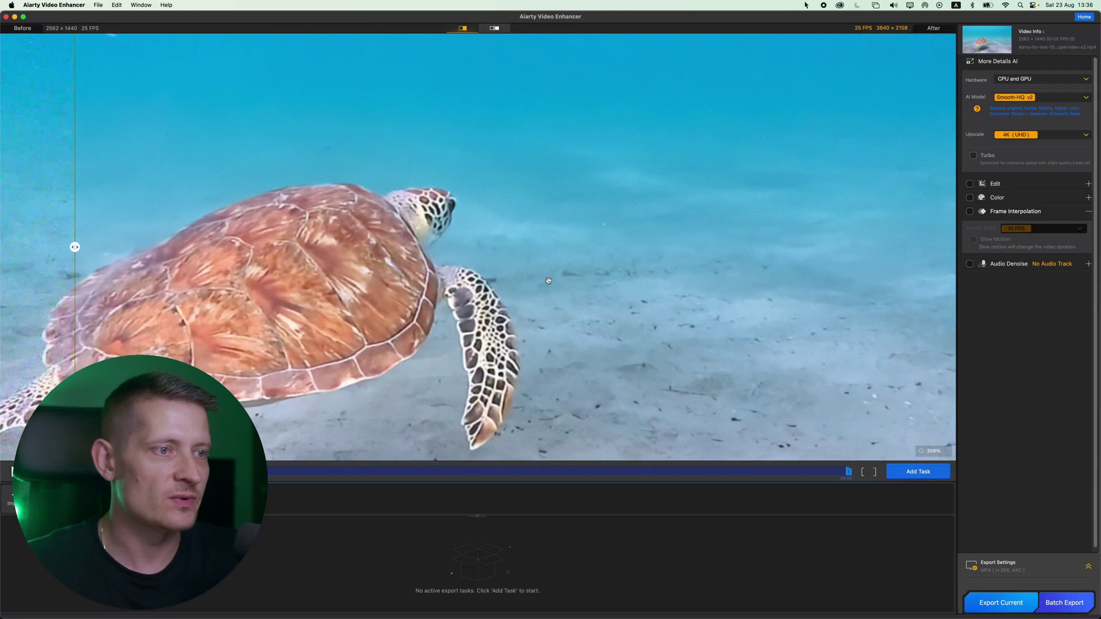
{"action": "left_click_drag", "start_coordinate": [451, 274], "coordinate": [597, 204]}
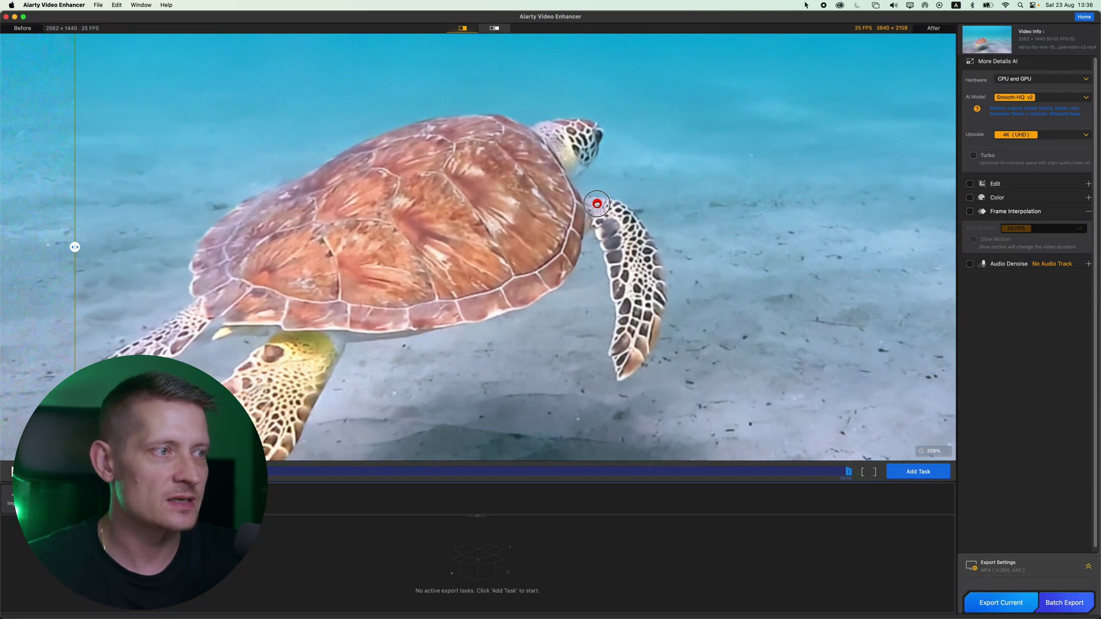
{"action": "left_click_drag", "start_coordinate": [210, 245], "coordinate": [54, 228]}
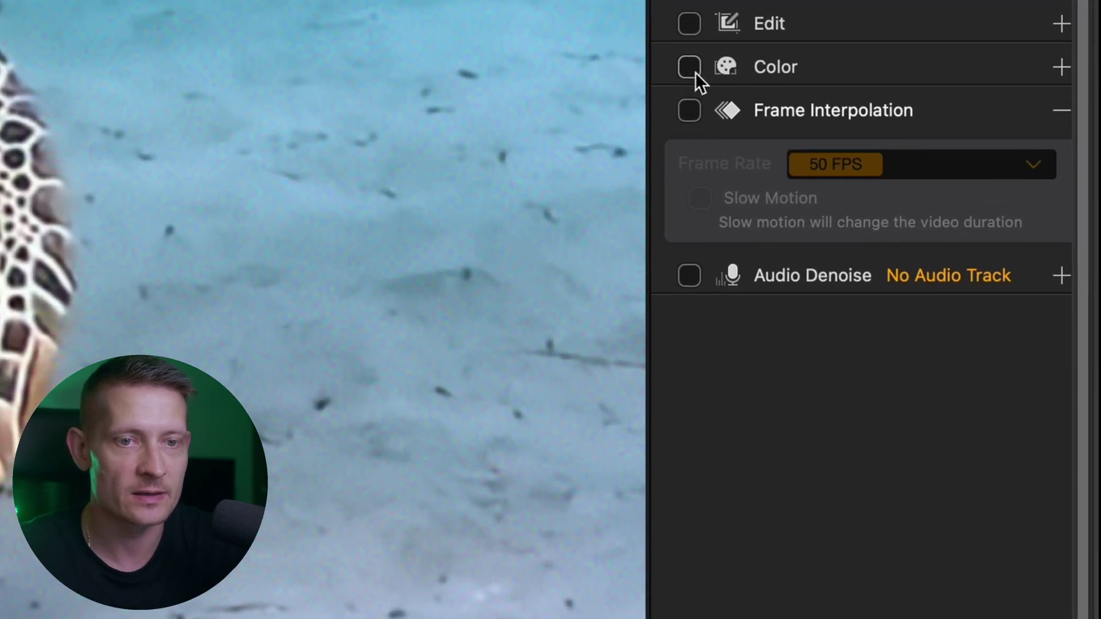
Enable Color adjustments and reset Temperature and Tint to zero
{"action": "left_click", "coordinate": [690, 68]}
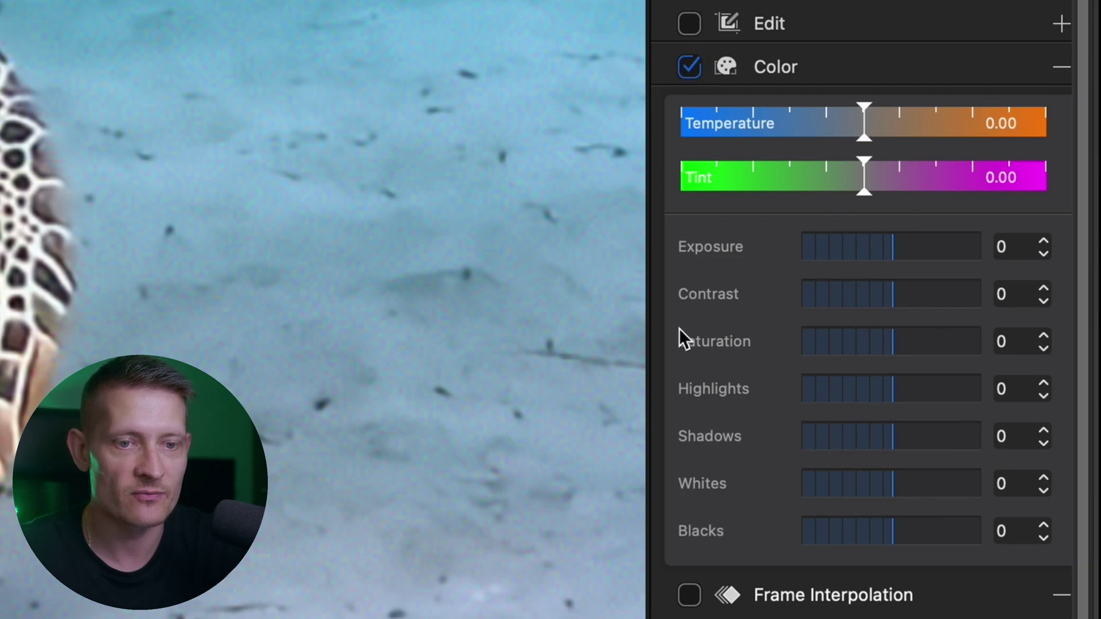
{"action": "left_click_drag", "start_coordinate": [862, 129], "coordinate": [810, 138]}
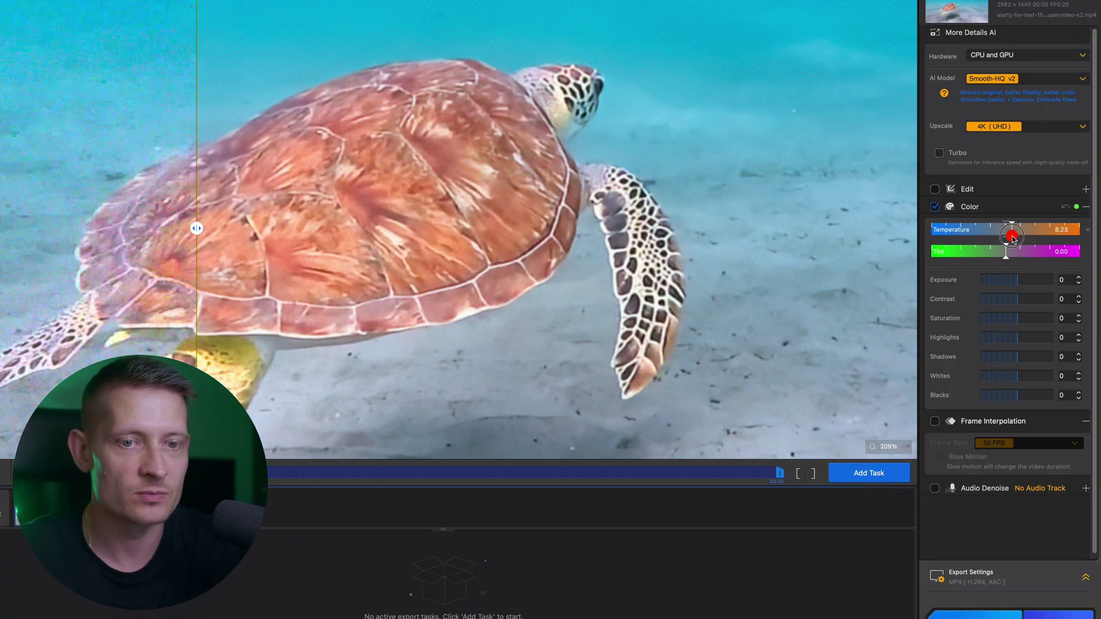
{"action": "left_click_drag", "start_coordinate": [1050, 243], "coordinate": [978, 236]}
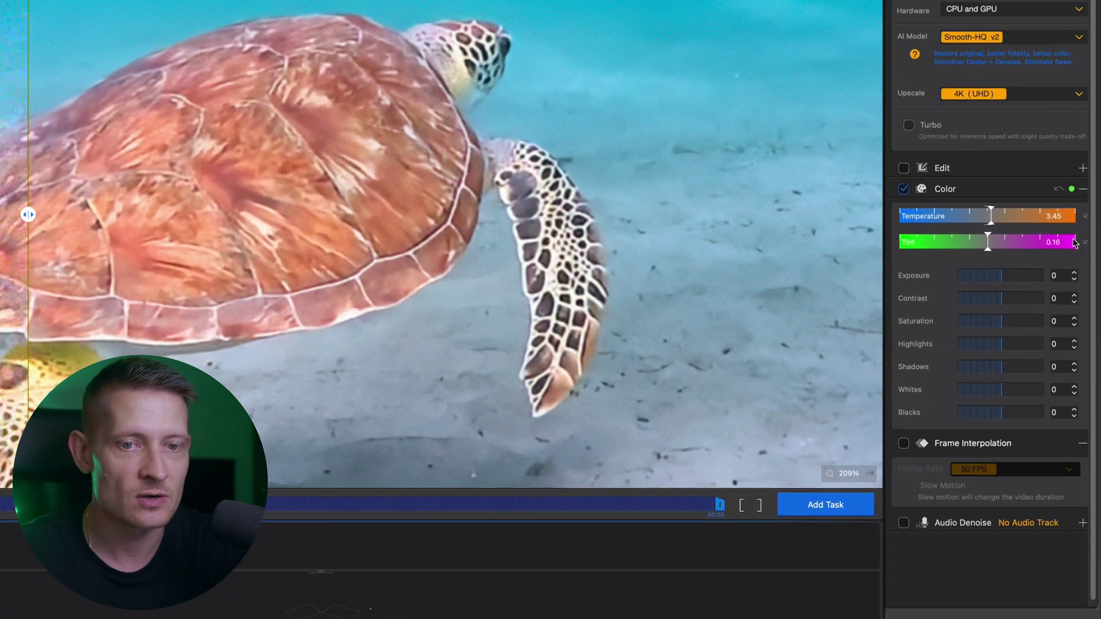
{"action": "left_click", "coordinate": [1088, 251]}
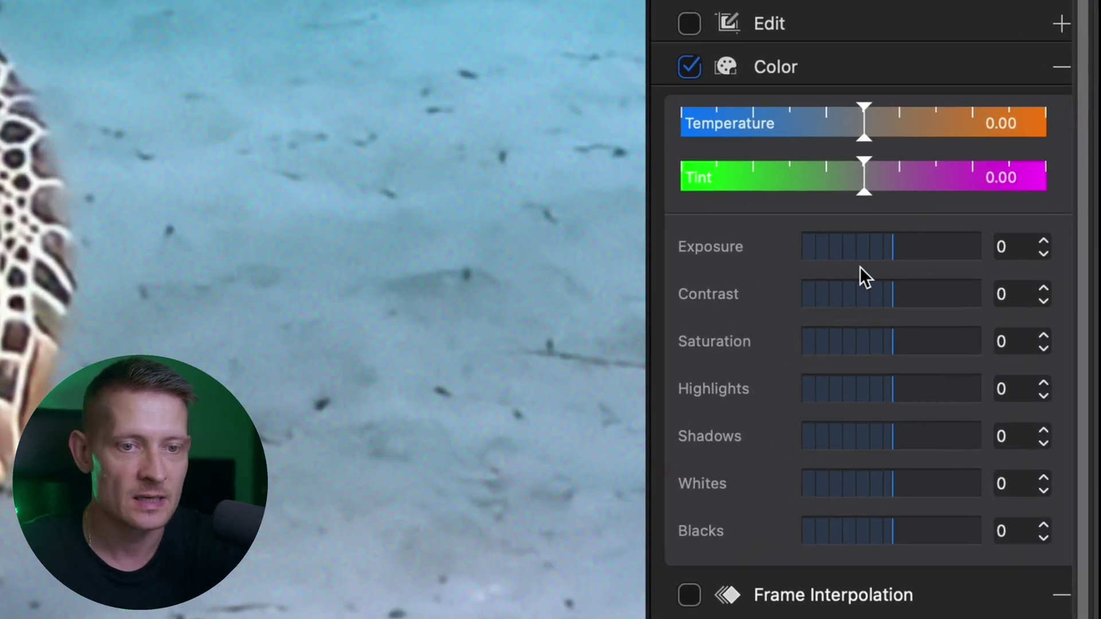
Raise Exposure to 55 and Contrast to 61, checking the before/after split
{"action": "mouse_move", "coordinate": [891, 250]}
{"action": "left_mouse_down"}
{"action": "mouse_move", "coordinate": [906, 247]}
{"action": "mouse_move", "coordinate": [866, 247]}
{"action": "mouse_move", "coordinate": [912, 253]}
{"action": "left_mouse_up"}
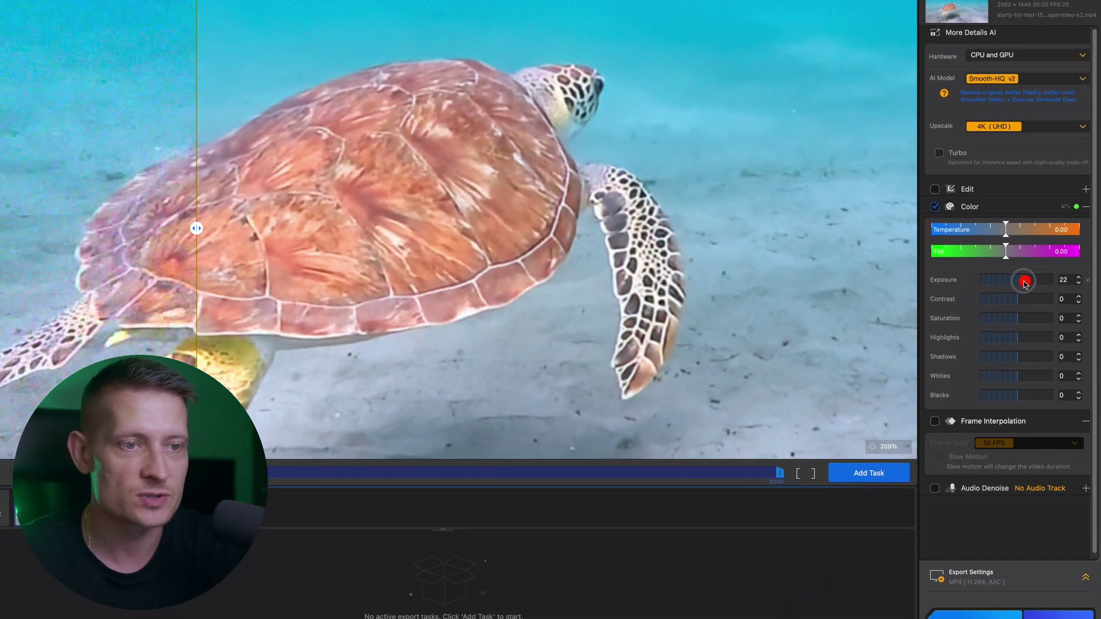
{"action": "left_click_drag", "start_coordinate": [1025, 283], "coordinate": [1038, 283]}
{"action": "left_click_drag", "start_coordinate": [196, 229], "coordinate": [342, 229]}
{"action": "left_click_drag", "start_coordinate": [1007, 304], "coordinate": [992, 358]}
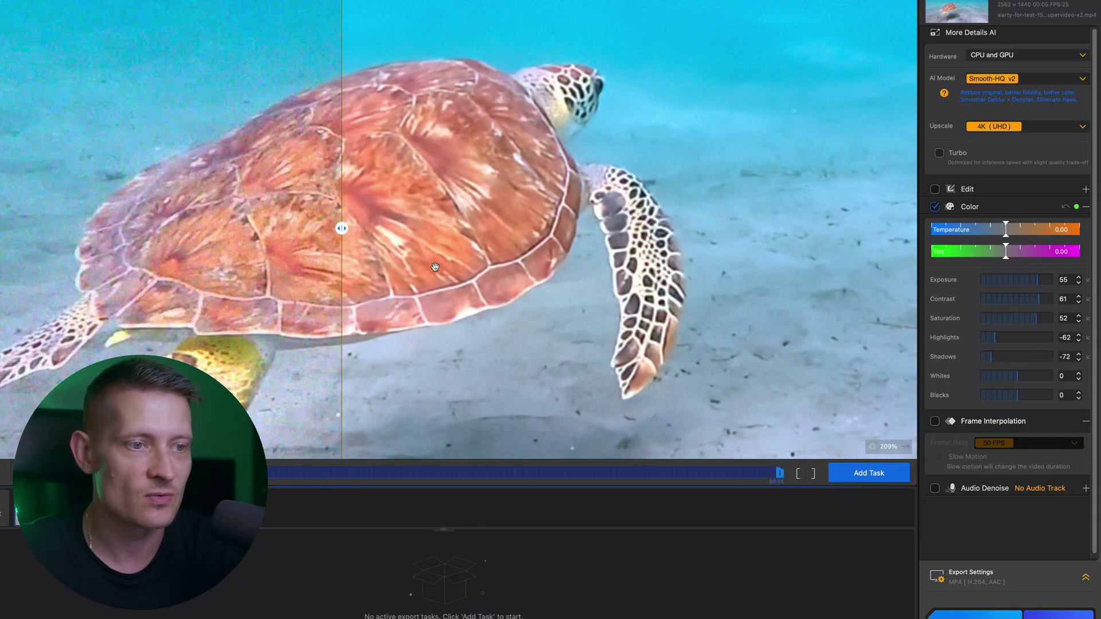
{"action": "left_click_drag", "start_coordinate": [347, 233], "coordinate": [507, 230]}
{"action": "scroll", "coordinate": [417, 256], "scroll_direction": "down", "scroll_amount": 5}
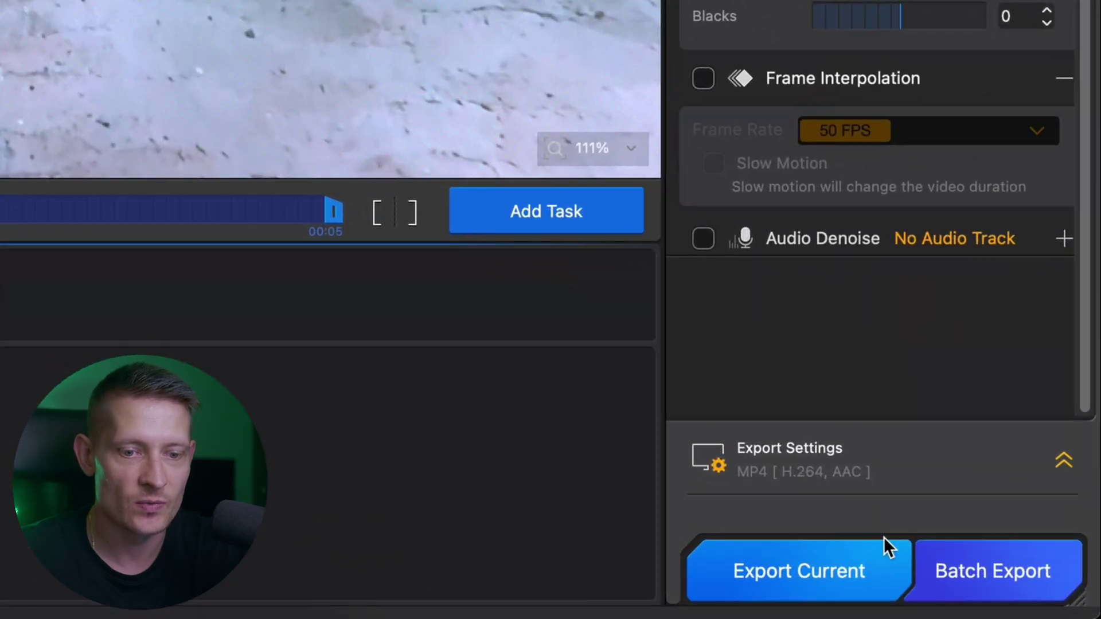
Expand Export Settings, keeping mp4 format, H.264 video codec and AAC audio codec
{"action": "left_click", "coordinate": [1060, 457]}
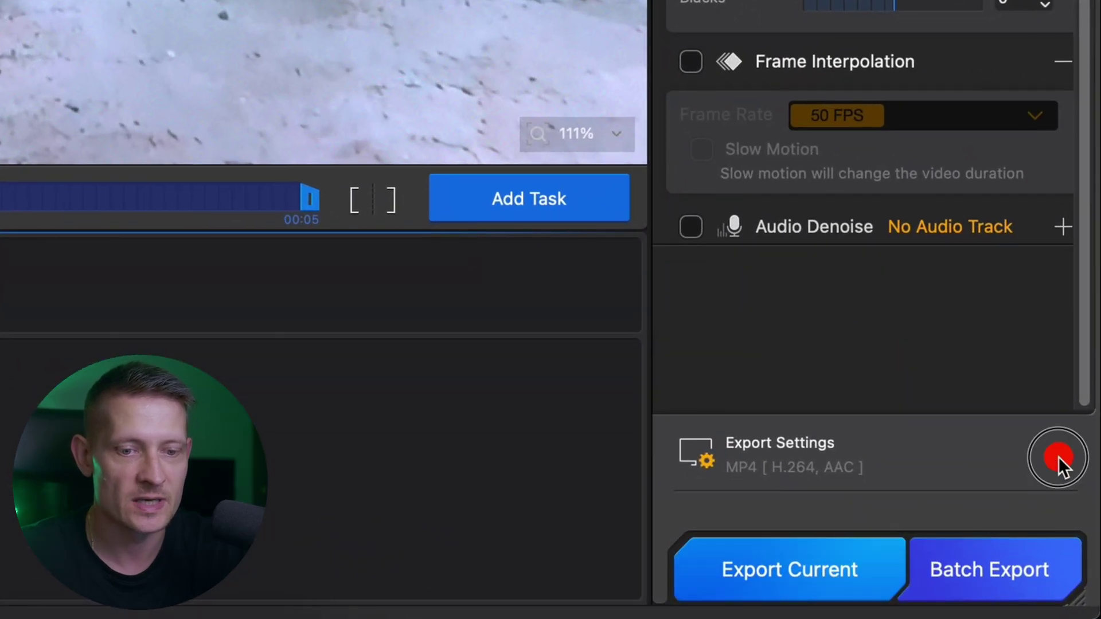
{"action": "left_click", "coordinate": [821, 258]}
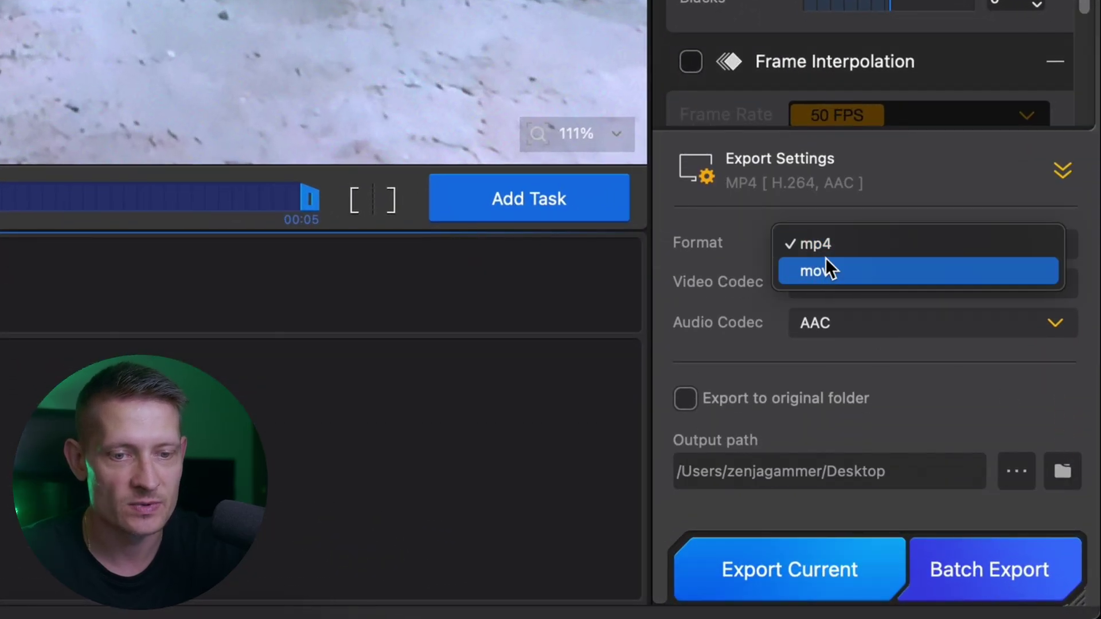
{"action": "left_click", "coordinate": [849, 178]}
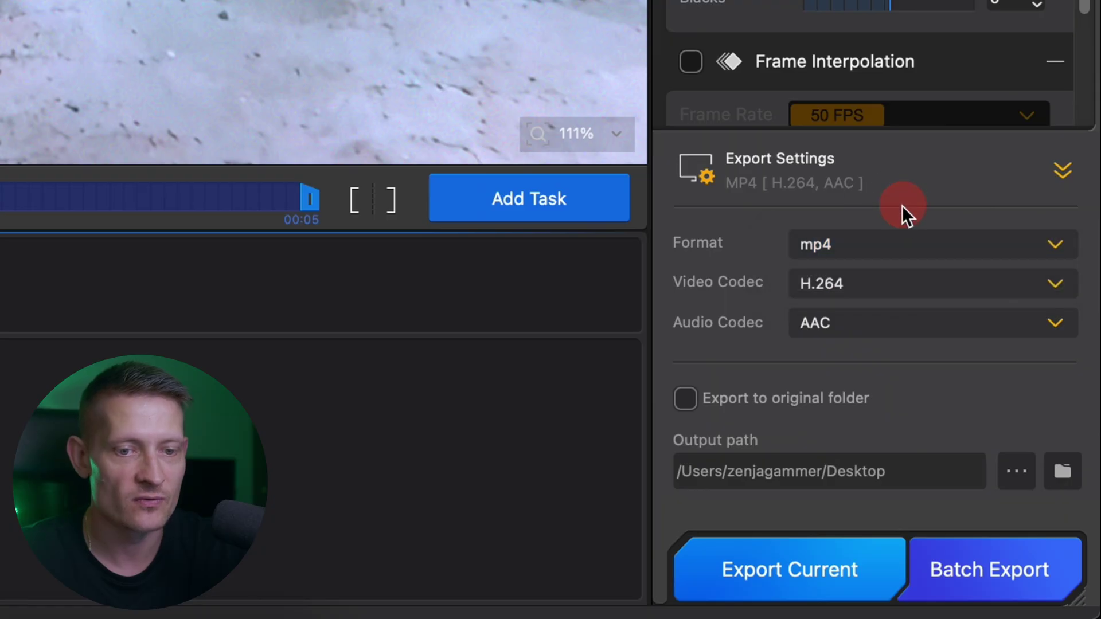
{"action": "left_click", "coordinate": [880, 286]}
{"action": "left_click", "coordinate": [848, 292]}
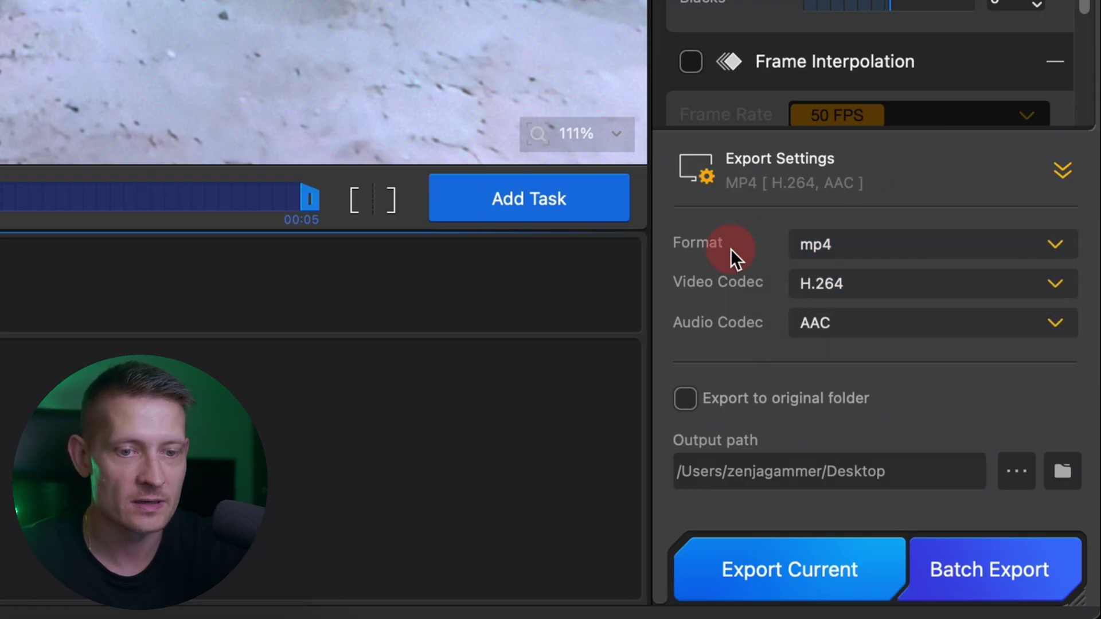
{"action": "left_click", "coordinate": [800, 329]}
{"action": "left_click", "coordinate": [753, 328]}
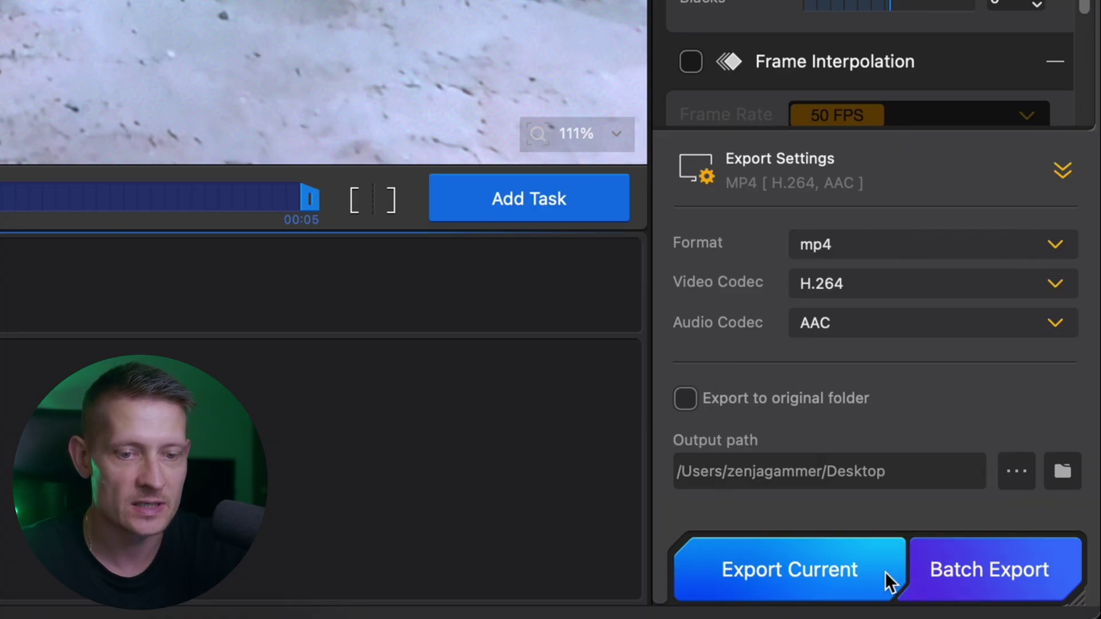
Run Export Current to render the turtle clip as a 3840×2158, 25 FPS MP4
{"action": "left_click", "coordinate": [870, 574]}
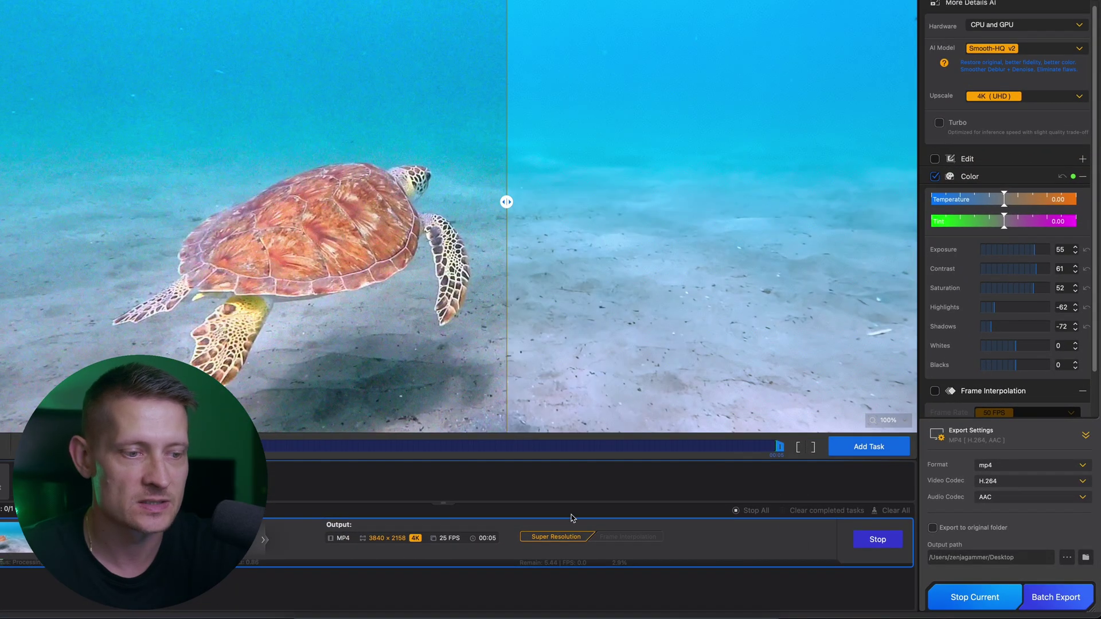